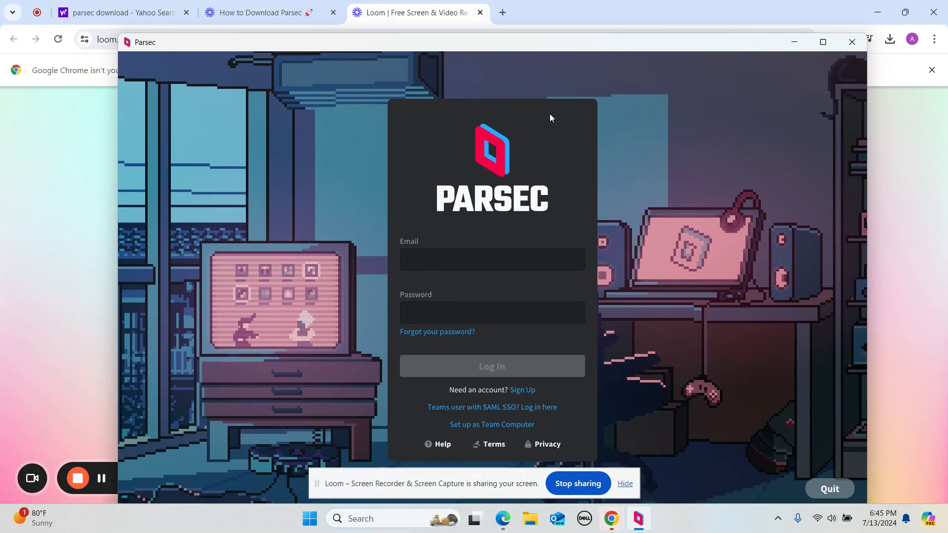
Step: Open Parsec's web sign-up and autofill the email and username from saved info
{"action": "left_click", "coordinate": [524, 391]}
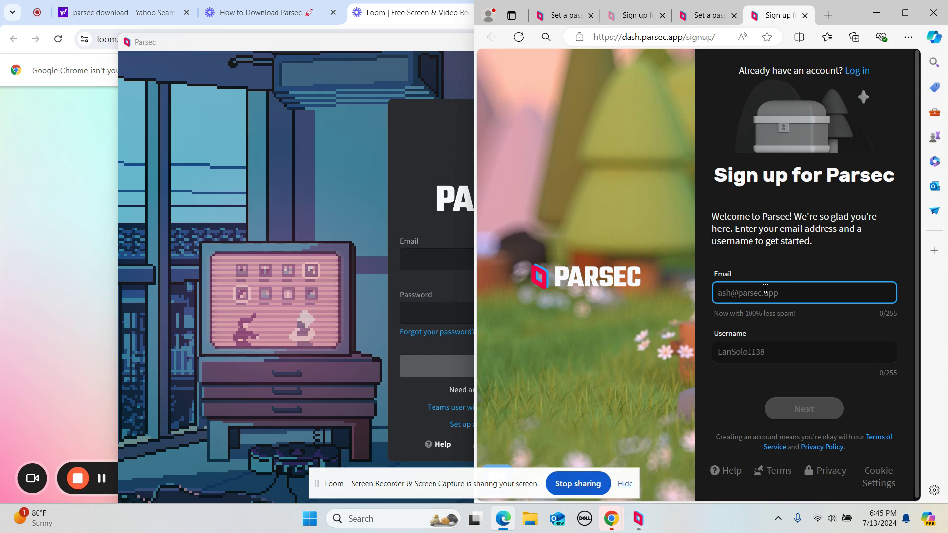
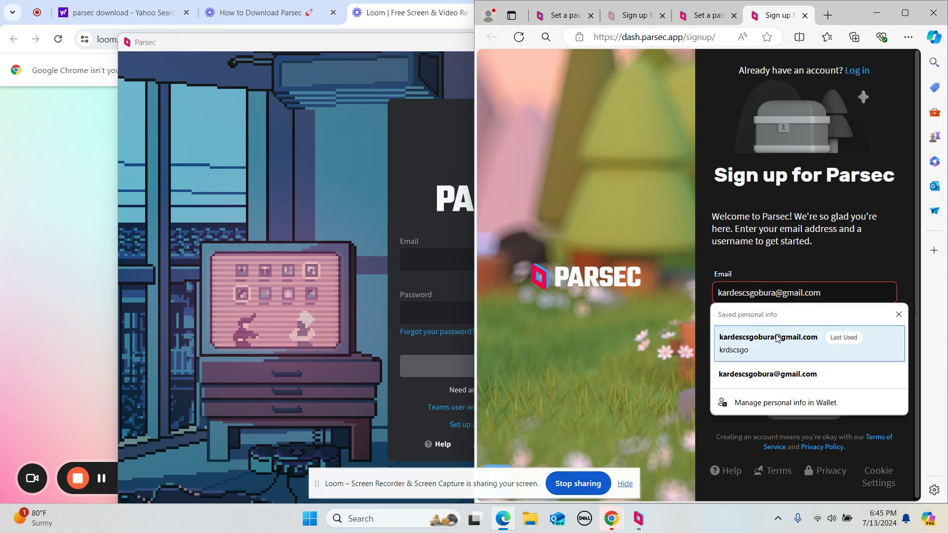
{"action": "left_click", "coordinate": [771, 341]}
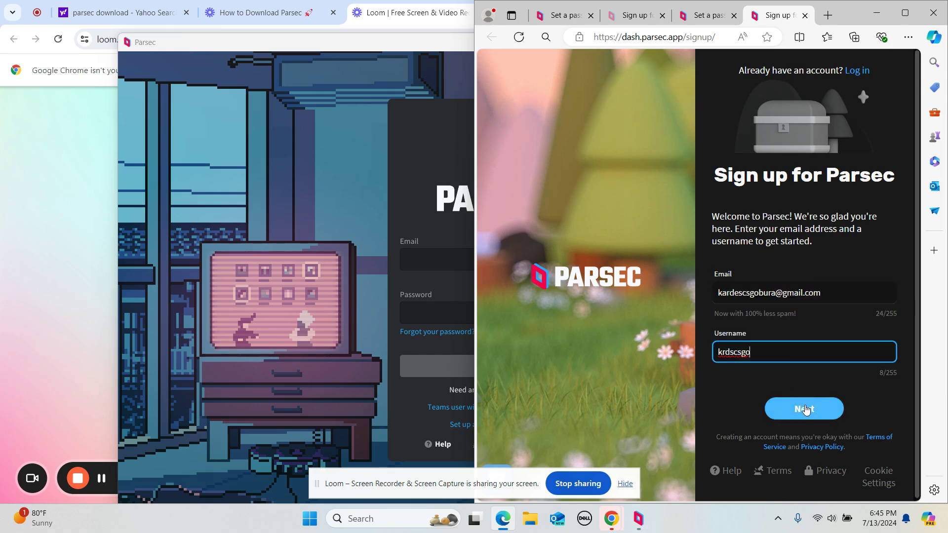
Step: Enter and repeat the new password, accept Marketing Activities, and submit Create Account
{"action": "left_click", "coordinate": [807, 407]}
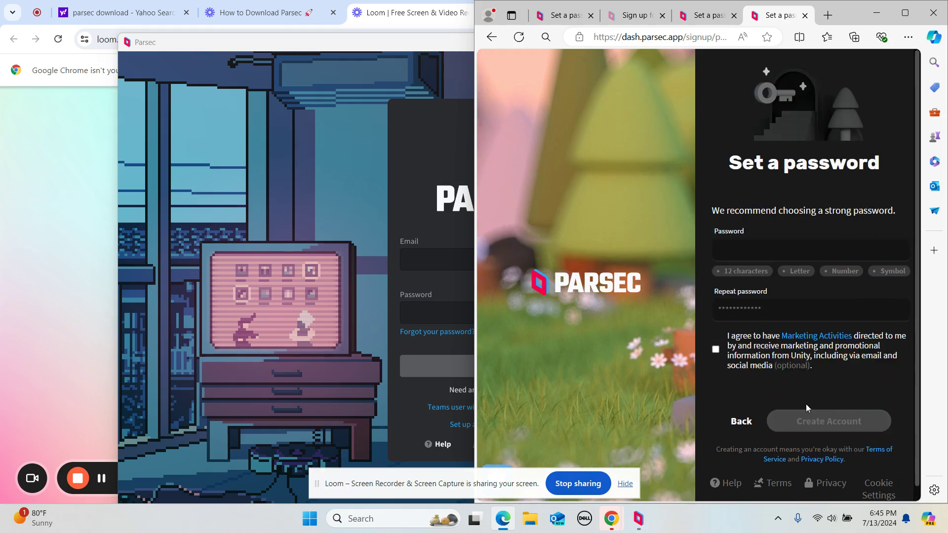
{"action": "left_click", "coordinate": [795, 251]}
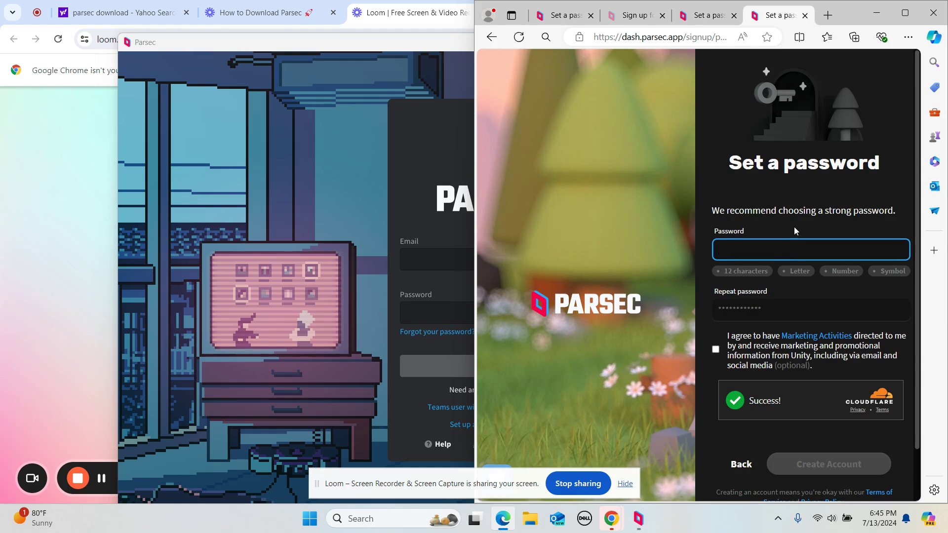
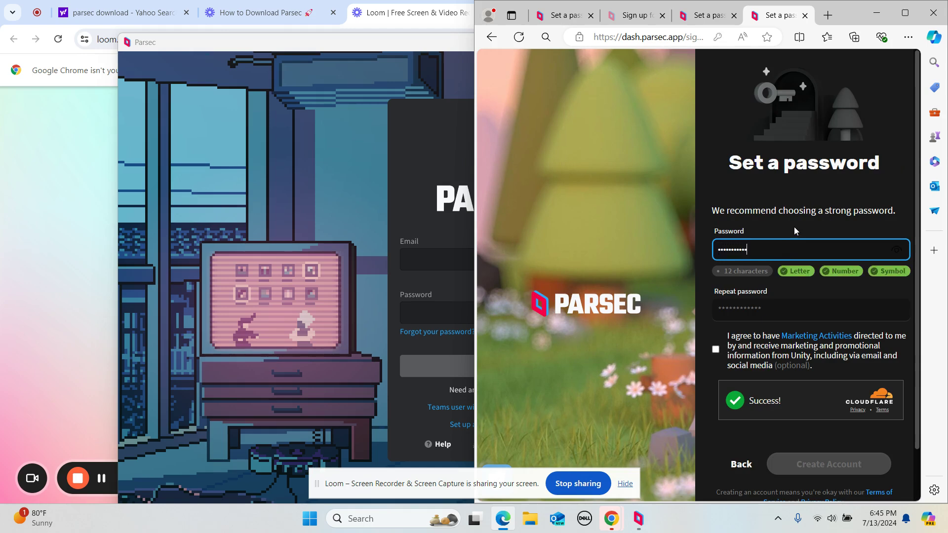
{"action": "left_click", "coordinate": [757, 307]}
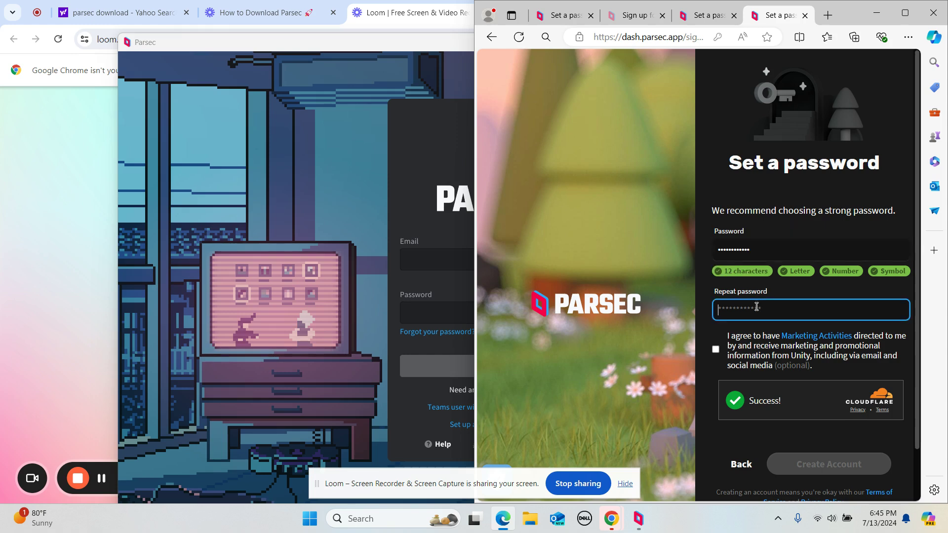
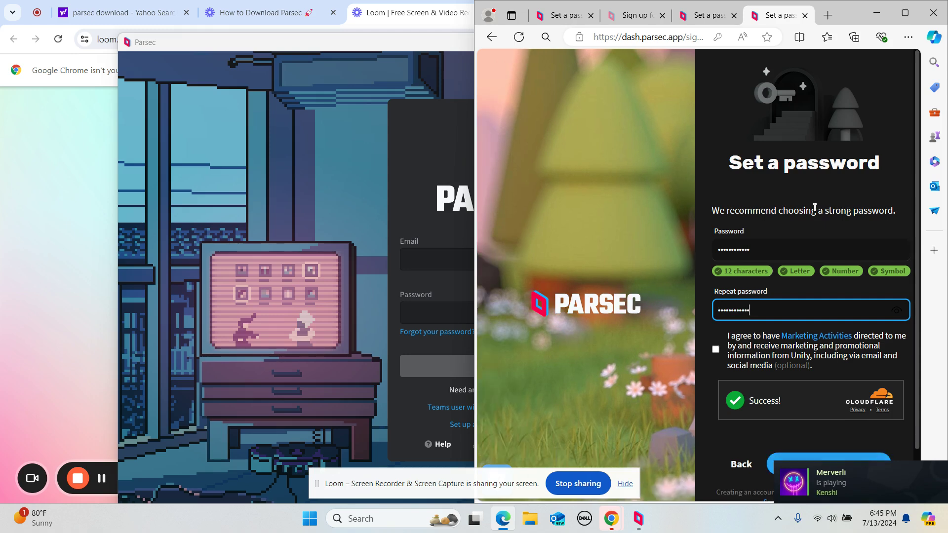
{"action": "left_click", "coordinate": [716, 350]}
{"action": "scroll", "coordinate": [717, 352], "scroll_direction": "down", "scroll_amount": 2}
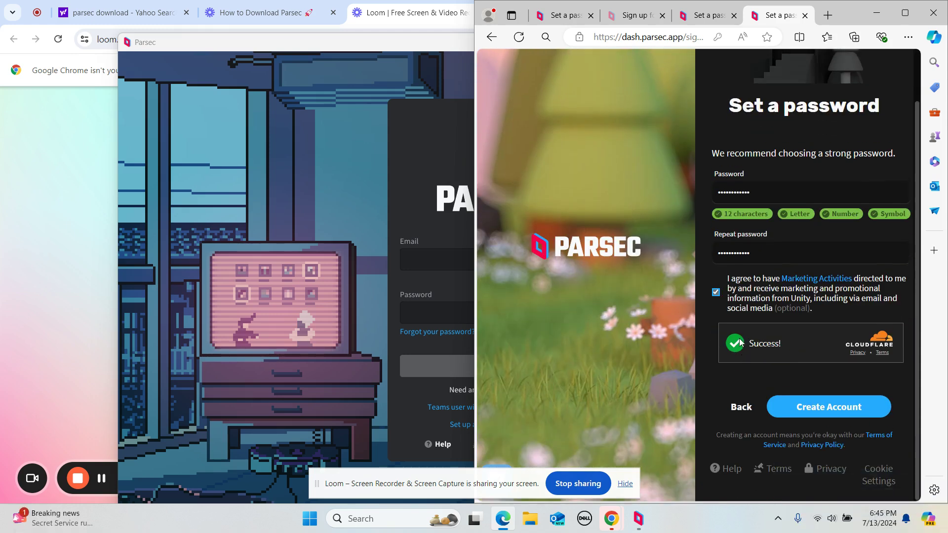
{"action": "left_click", "coordinate": [802, 411]}
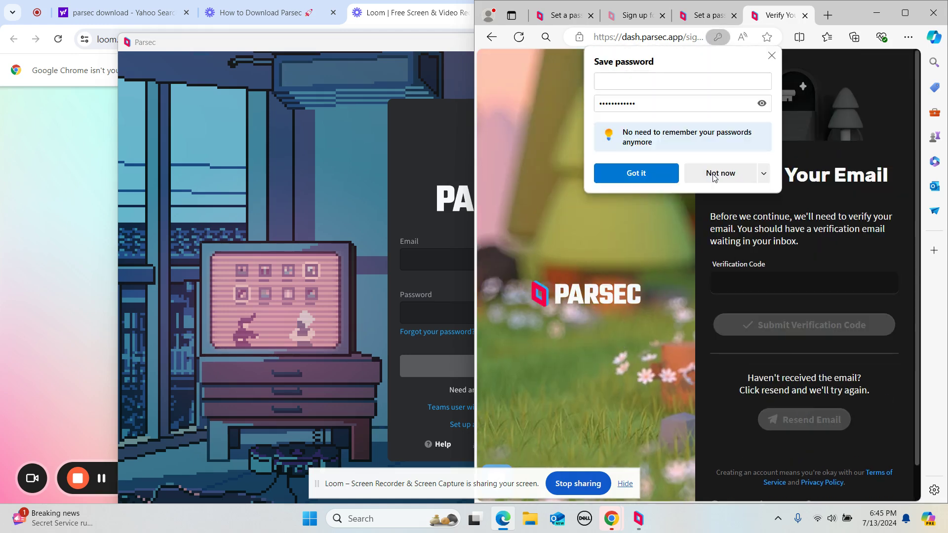
Step: Decline saving the password, submit the emailed verification code, and continue past the verified page
{"action": "left_click", "coordinate": [710, 178]}
{"action": "left_click", "coordinate": [751, 280]}
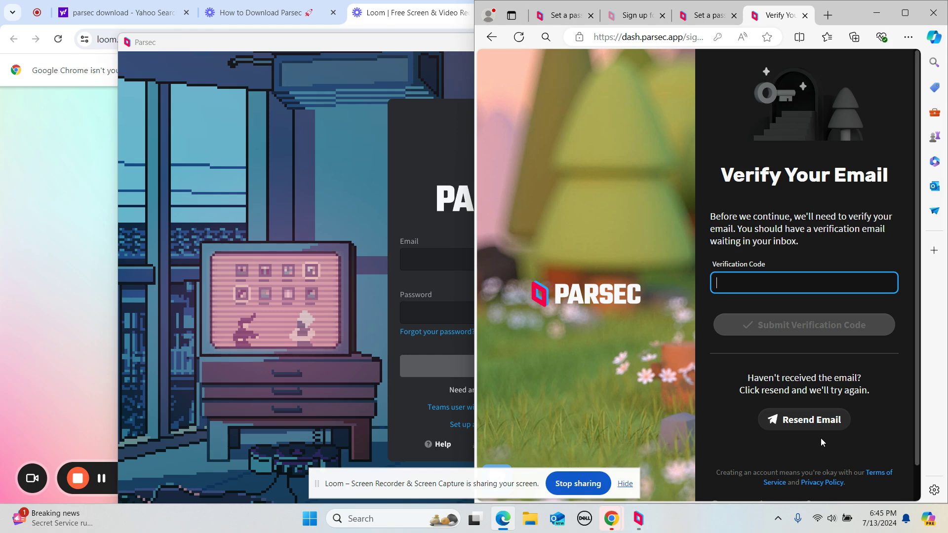
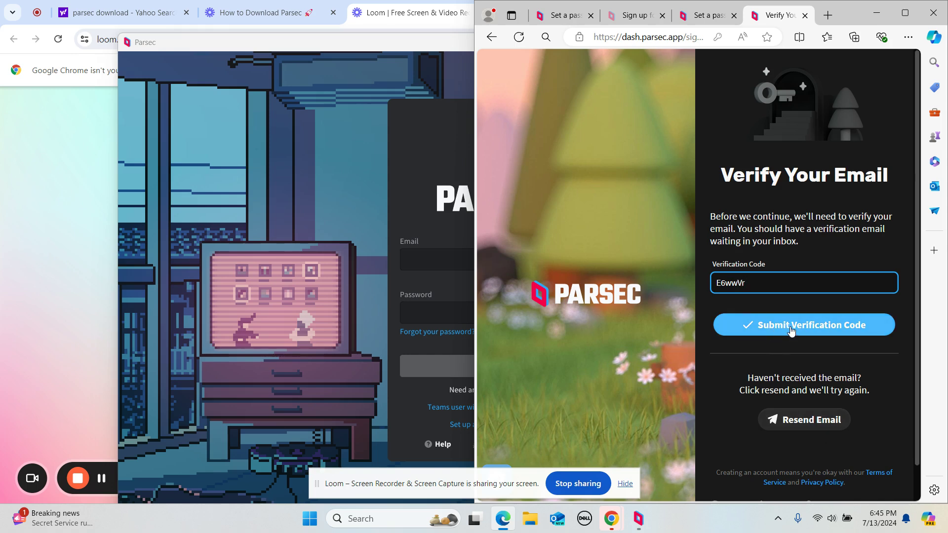
{"action": "left_click", "coordinate": [790, 330]}
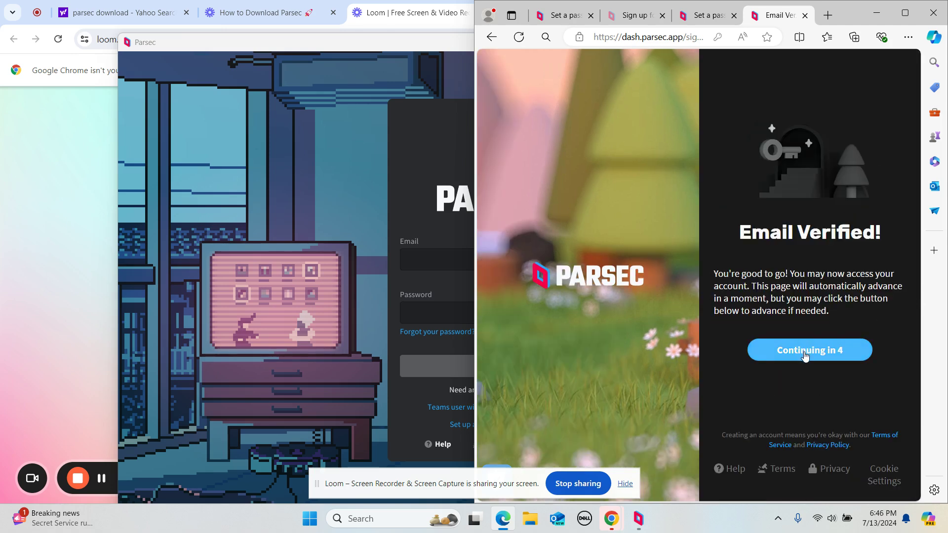
{"action": "left_click", "coordinate": [805, 355]}
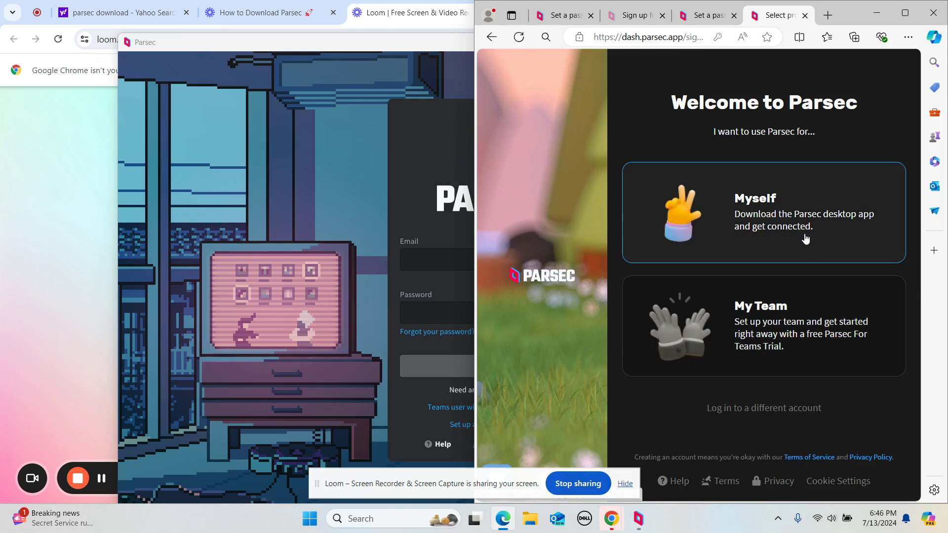
Step: Pick Myself as the use case and postpone two-factor authentication with Set Up Later
{"action": "left_click", "coordinate": [798, 234]}
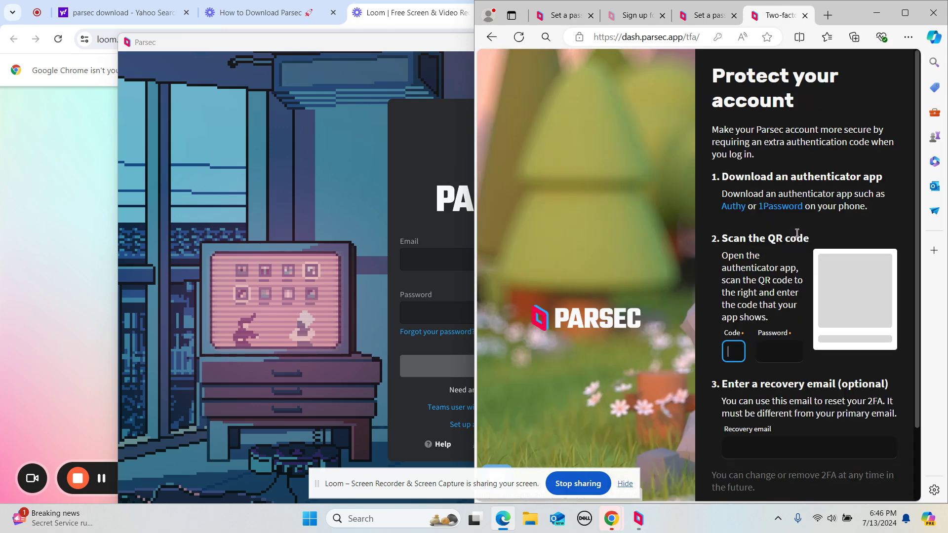
{"action": "scroll", "coordinate": [787, 356], "scroll_direction": "down", "scroll_amount": 2}
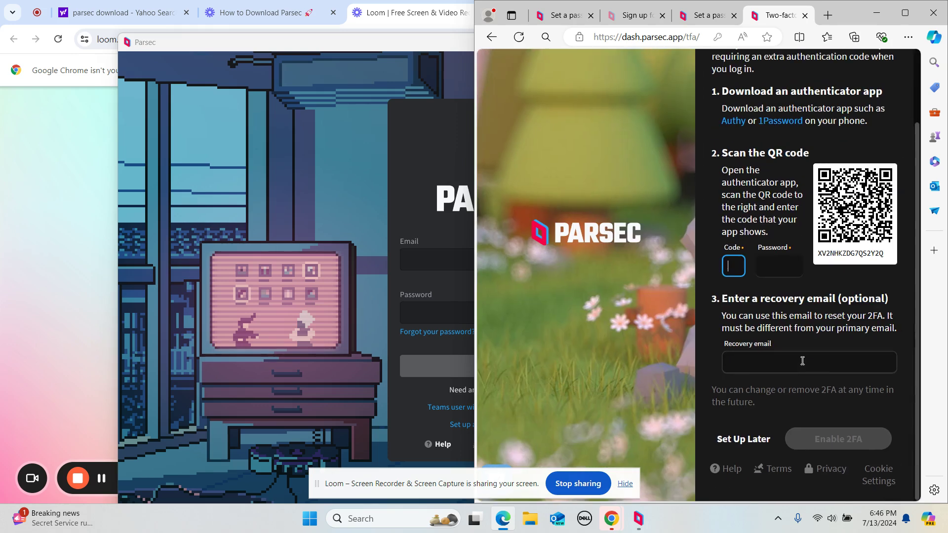
{"action": "scroll", "coordinate": [763, 230], "scroll_direction": "up", "scroll_amount": 2}
{"action": "scroll", "coordinate": [763, 231], "scroll_direction": "down", "scroll_amount": 2}
{"action": "left_click", "coordinate": [748, 442]}
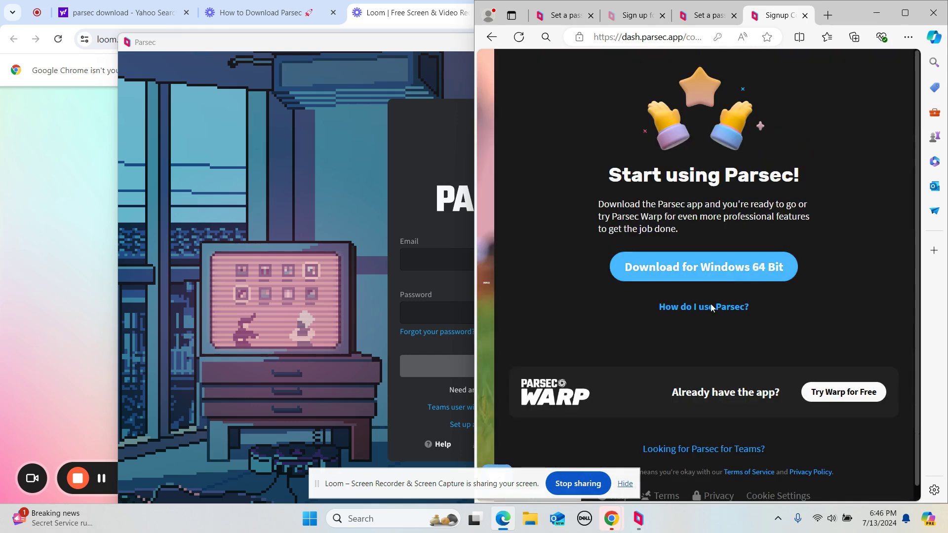
Step: Log in to the Parsec desktop app with the new email and password, fixing an email typo
{"action": "left_click", "coordinate": [638, 519]}
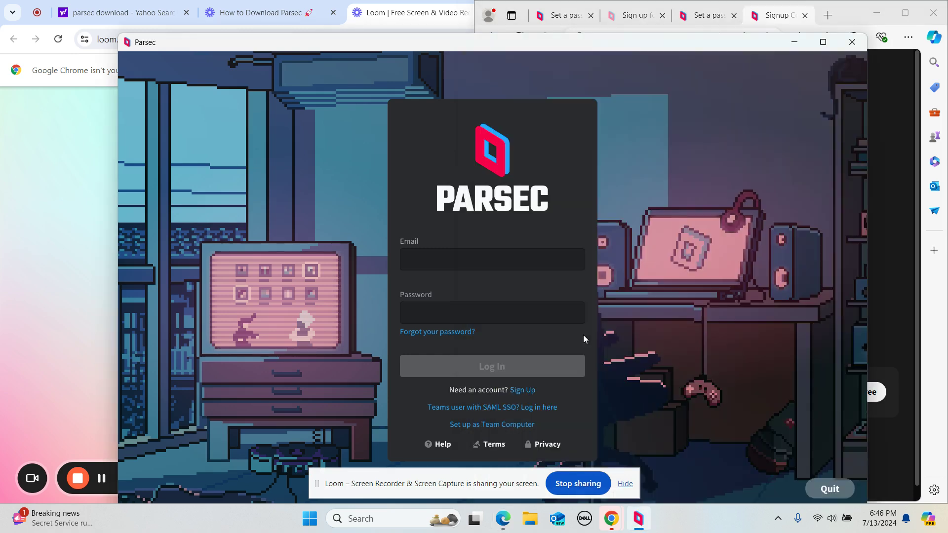
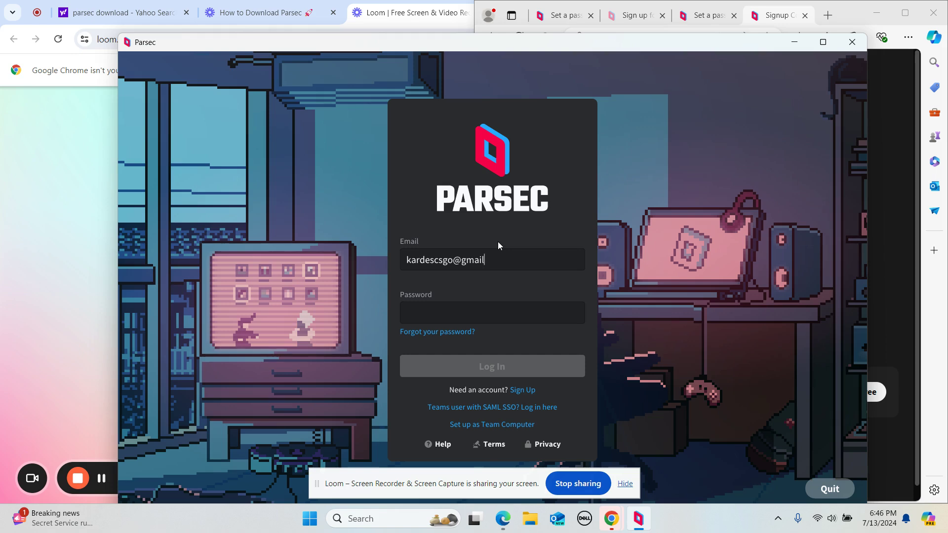
{"action": "type", "text": "b"}
{"action": "type", "text": "ura"}
{"action": "type", "text": "*******"}
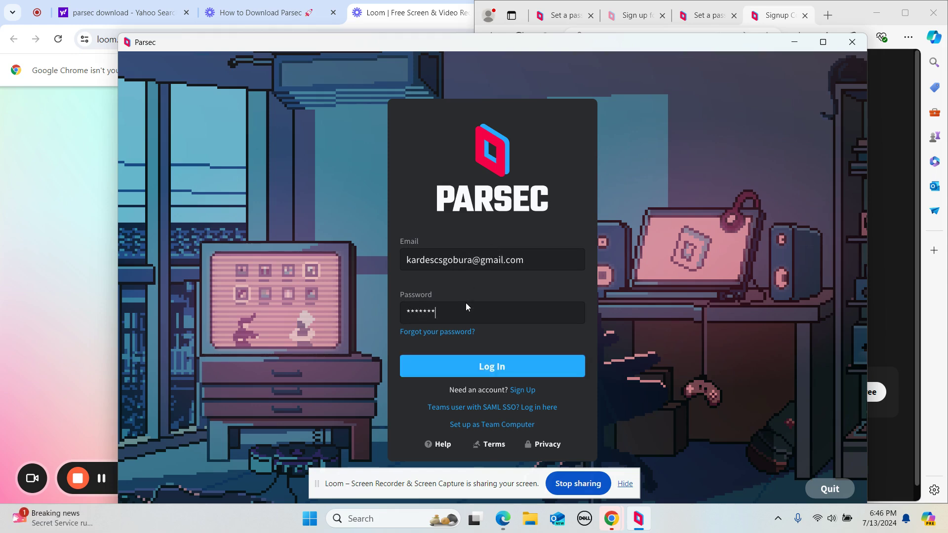
{"action": "type", "text": "***"}
{"action": "left_click", "coordinate": [469, 361]}
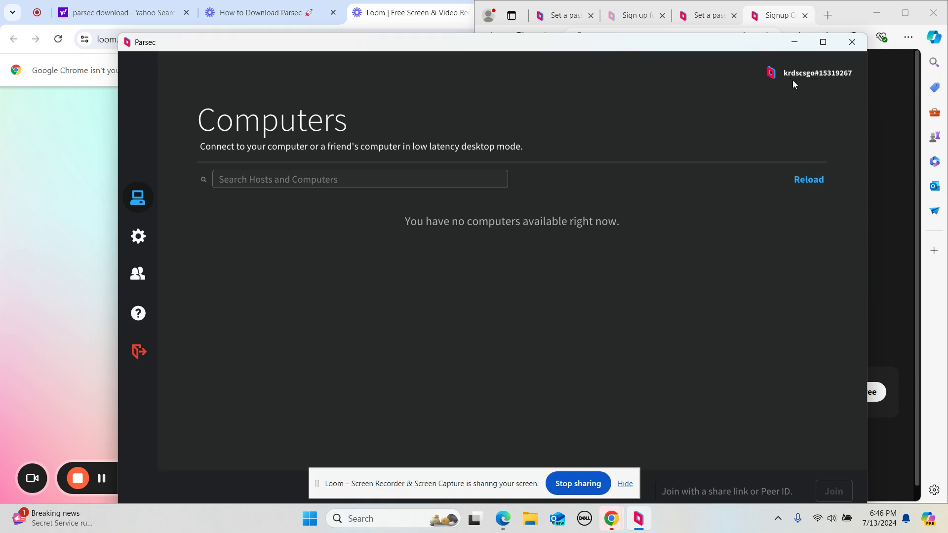
Step: Visit the Friends, Settings and Computers sidebar sections, then view the Help menu
{"action": "left_click", "coordinate": [144, 273]}
{"action": "left_click", "coordinate": [146, 241]}
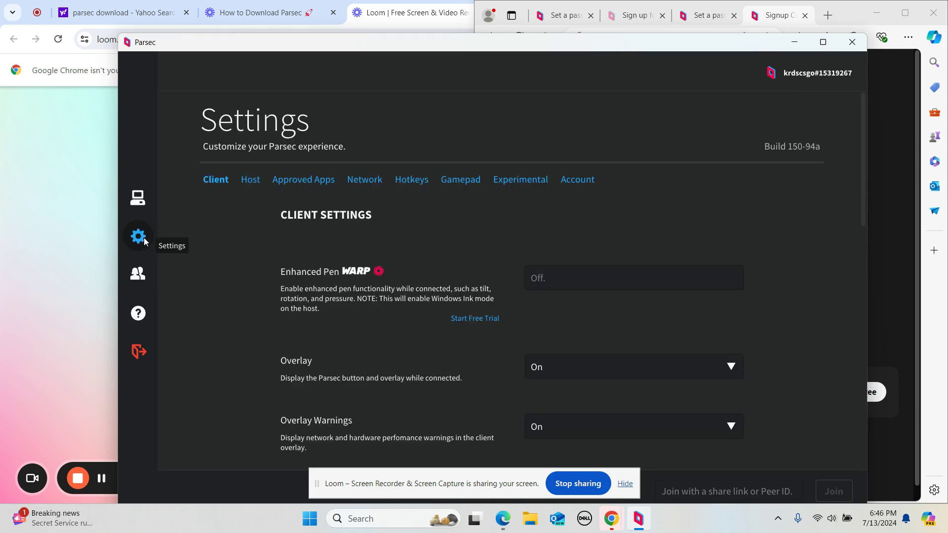
{"action": "left_click", "coordinate": [140, 199]}
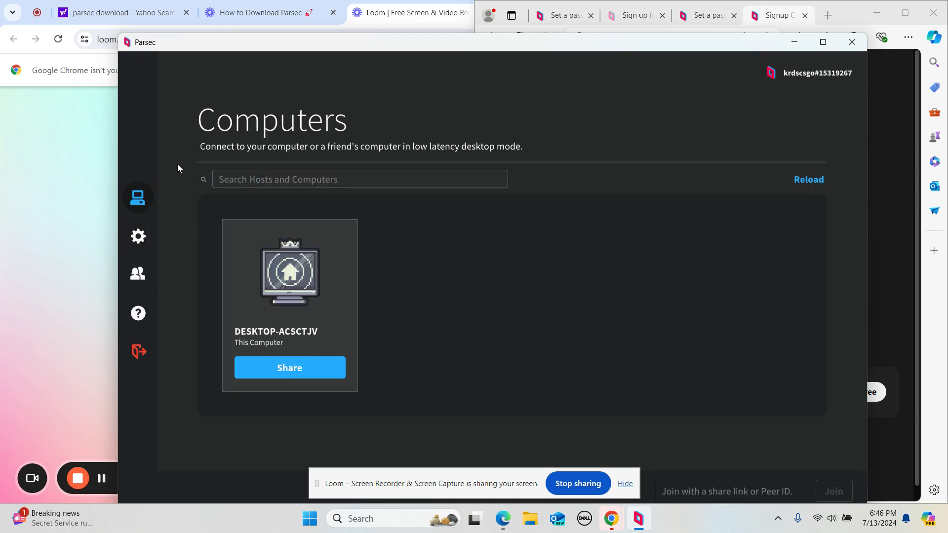
{"action": "left_click", "coordinate": [138, 241]}
{"action": "left_click", "coordinate": [143, 201]}
{"action": "left_click", "coordinate": [139, 313]}
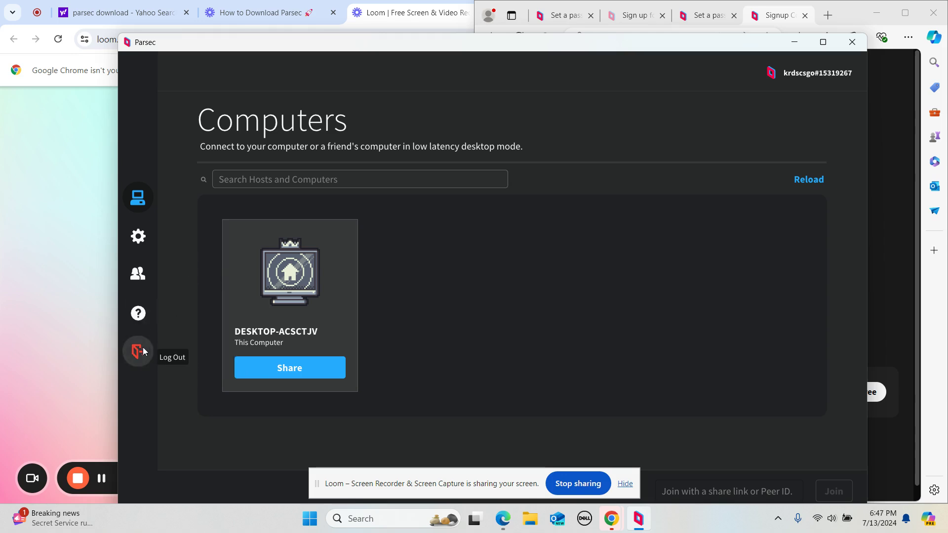